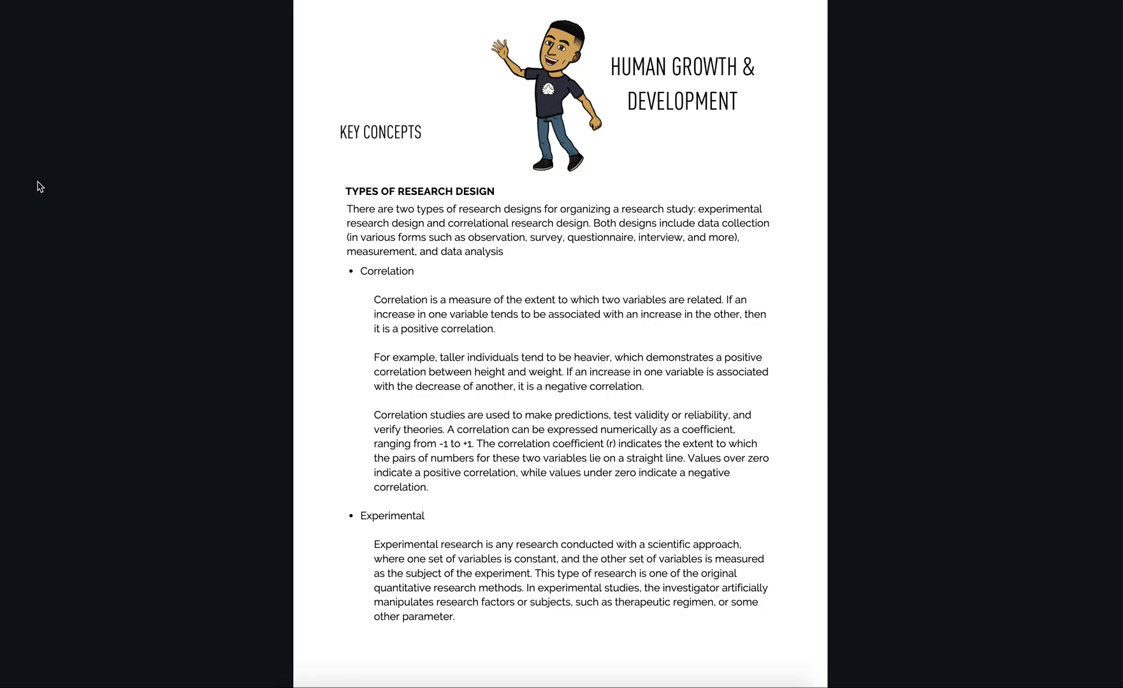
Advance the presentation to the page on case studies, clinical research and types of learning
{"action": "left_click", "coordinate": [932, 328]}
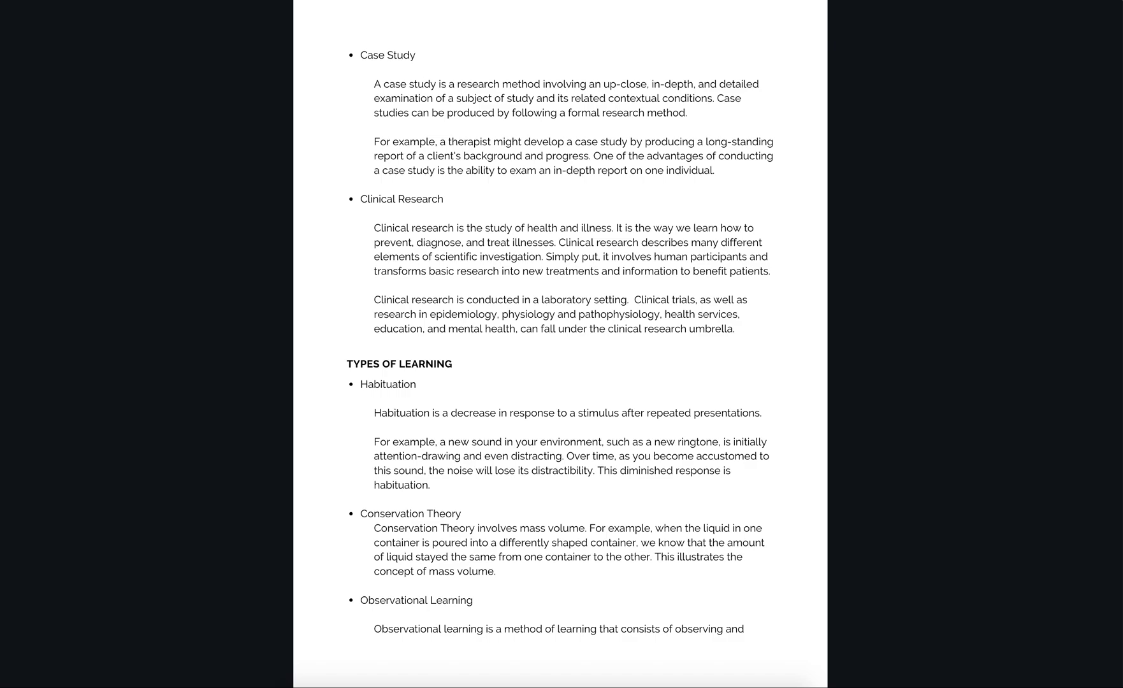
{"action": "scroll", "coordinate": [562, 344], "scroll_direction": "down", "scroll_amount": 10}
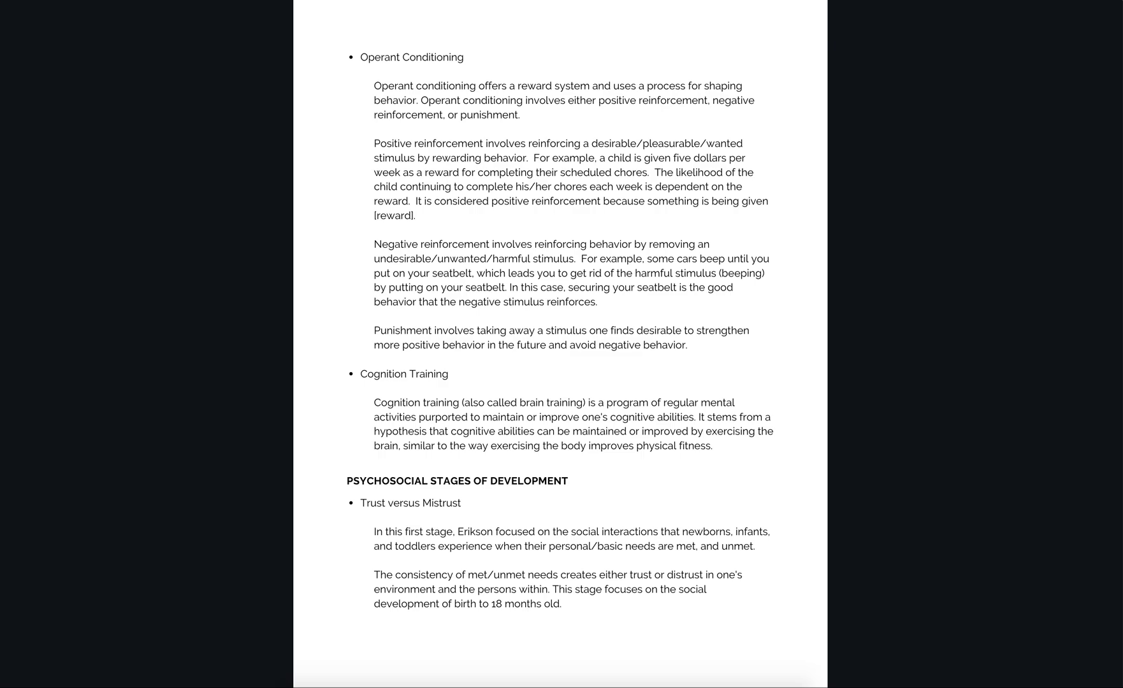
Page ahead to slide 8 of 8, ending with Erikson's Integrity versus Despair
{"action": "key", "text": "Page_Down"}
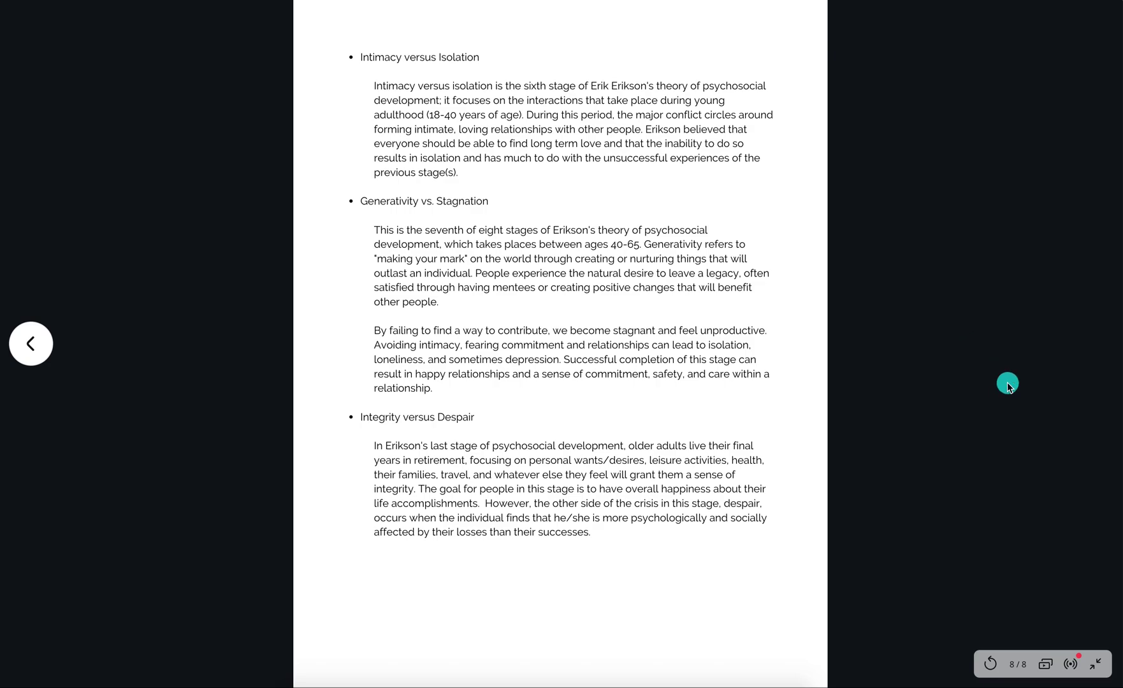
Restart the presentation back to page 1 of 8 on types of research design
{"action": "left_click", "coordinate": [990, 665]}
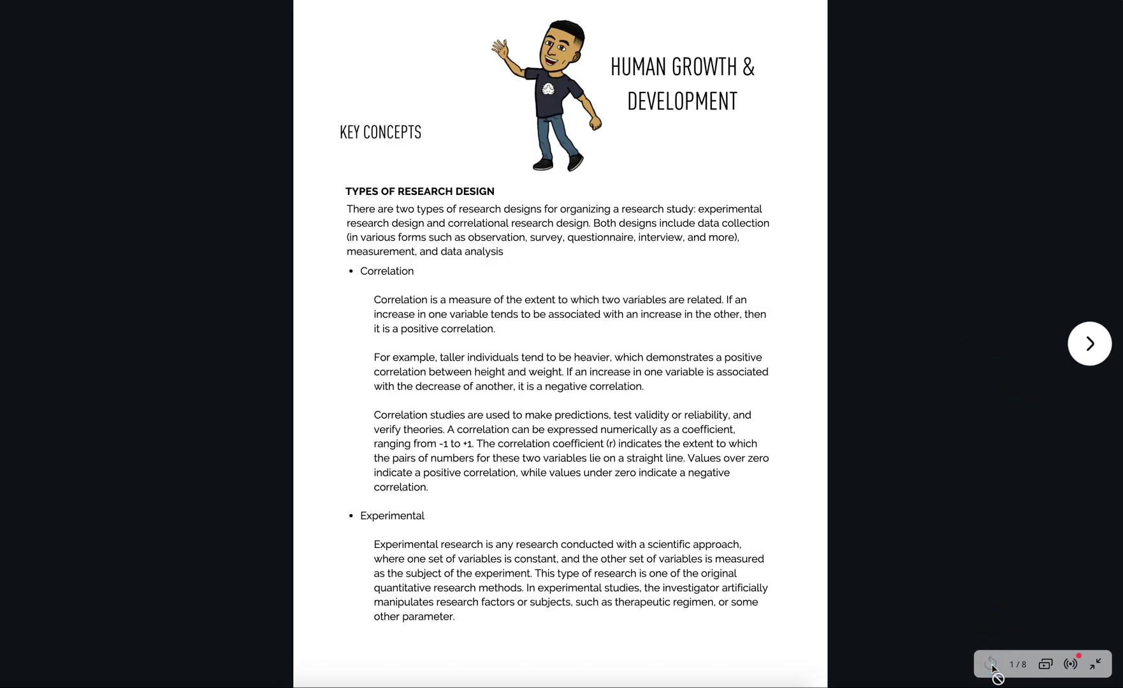